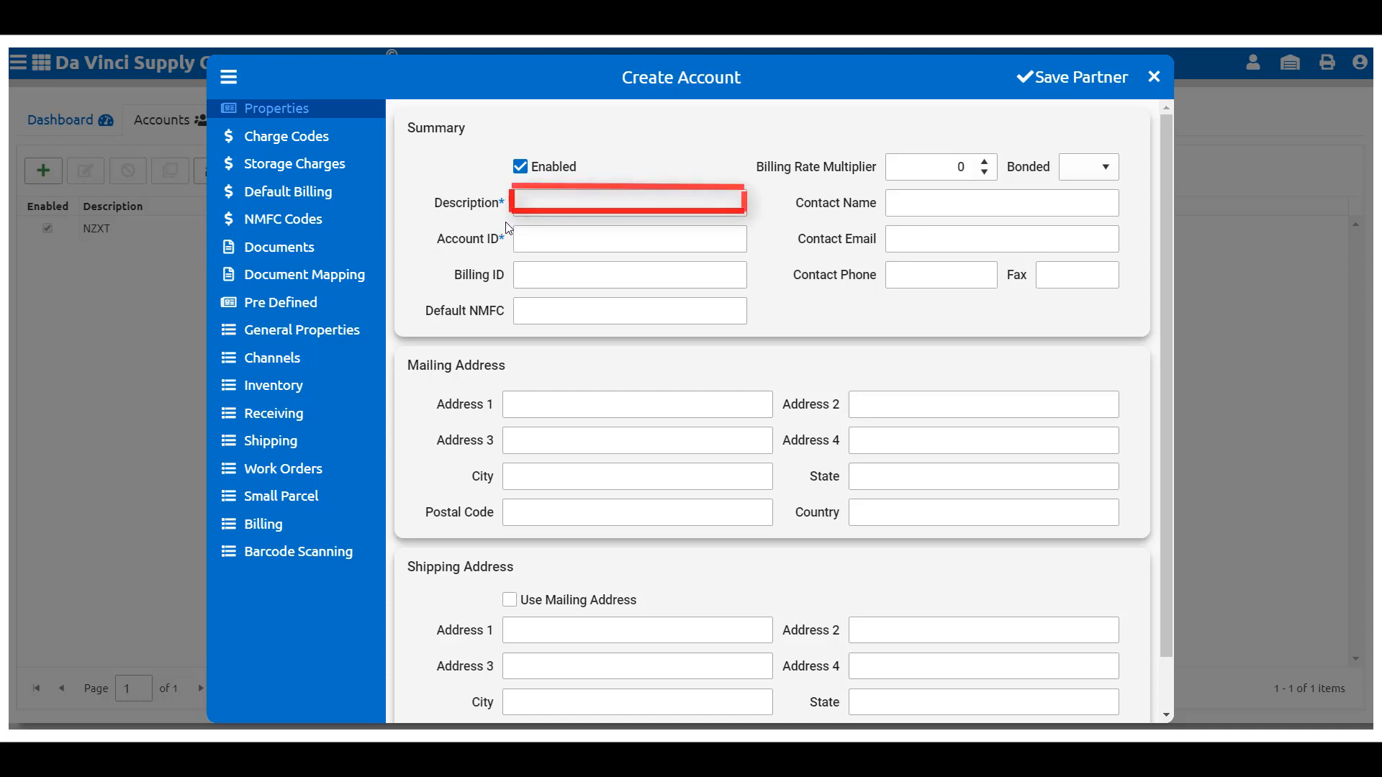
click(516, 206)
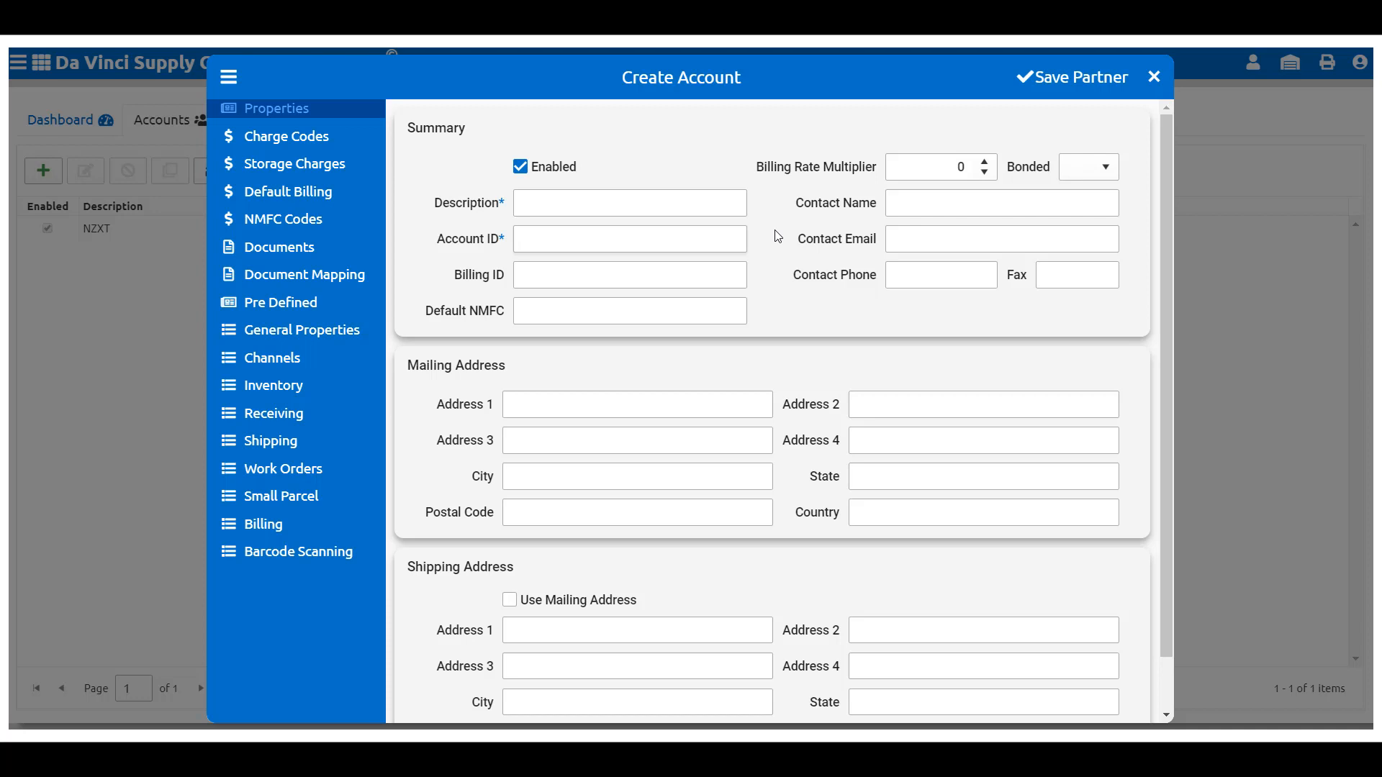
text(Marvelous)
key(BackSpace)
key(BackSpace)
key(BackSpace)
key(BackSpace)
key(BackSpace)
key(BackSpace)
key(BackSpace)
key(BackSpace)
text(000123)
key(BackSpace)
key(BackSpace)
key(BackSpace)
key(BackSpace)
key(BackSpace)
text(Mar00123)
key(BackSpace)
key(BackSpace)
key(BackSpace)
key(BackSpace)
key(BackSpace)
key(BackSpace)
key(BackSpace)
key(BackSpace)
text(M G G)
key(BackSpace)
key(BackSpace)
key(BackSpace)
key(BackSpace)
text(arvelous Green Gardens)
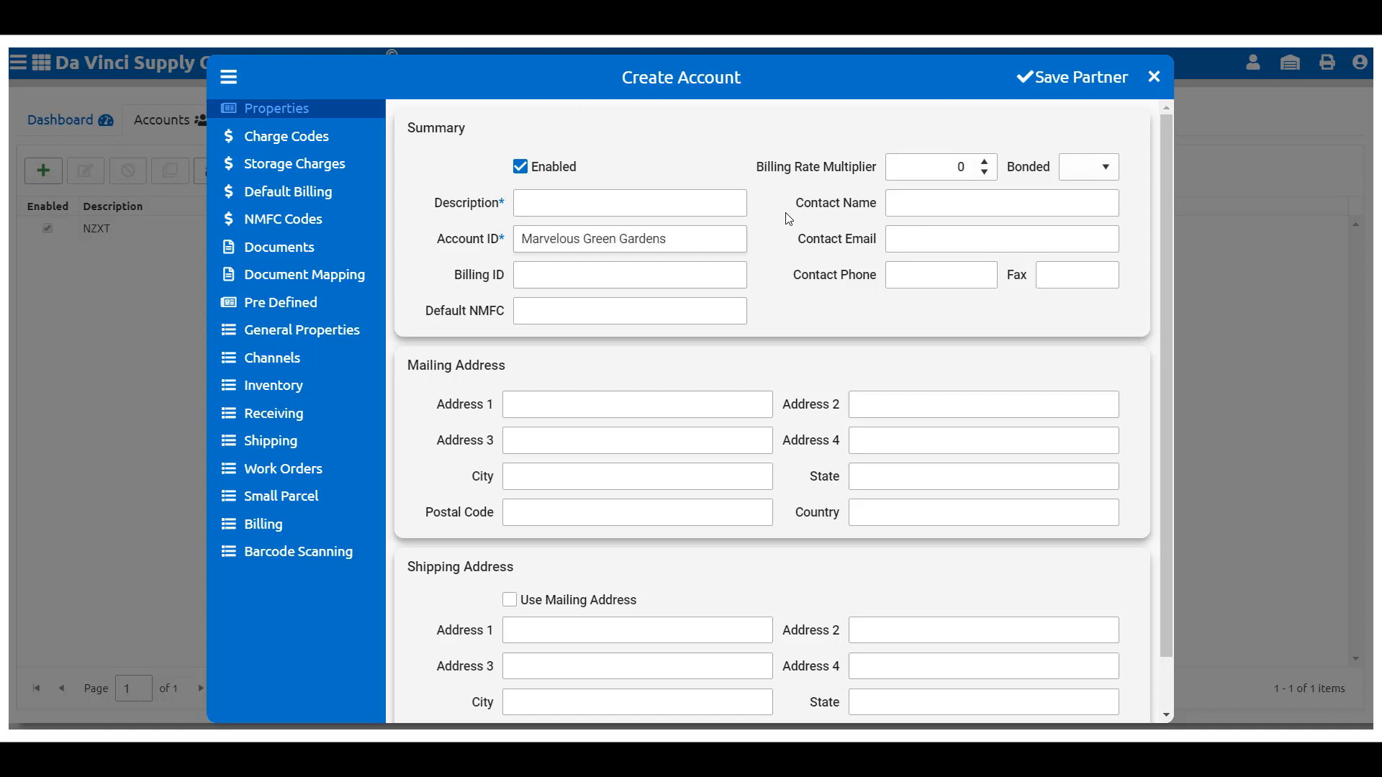
key(BackSpace)
key(BackSpace)
key(BackSpace)
key(BackSpace)
key(BackSpace)
key(BackSpace)
key(BackSpace)
key(BackSpace)
key(BackSpace)
key(BackSpace)
key(BackSpace)
key(BackSpace)
key(BackSpace)
key(BackSpace)
key(BackSpace)
key(BackSpace)
key(BackSpace)
key(BackSpace)
key(BackSpace)
key(BackSpace)
Step: Enter Marvelous Green Gardens as the new account's description and MGG as its Account ID
click(595, 207)
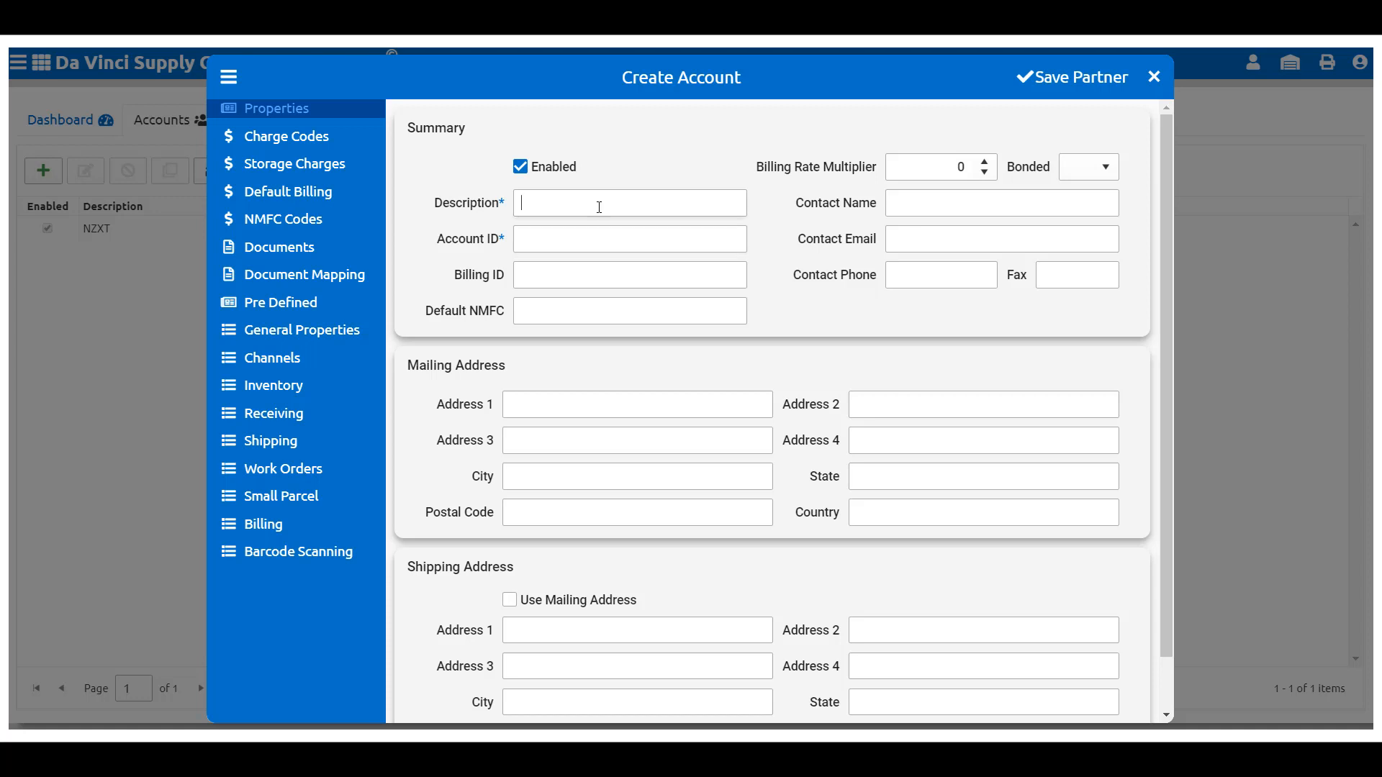
text(Marvelous Green Gardens)
click(672, 250)
text(MGG)
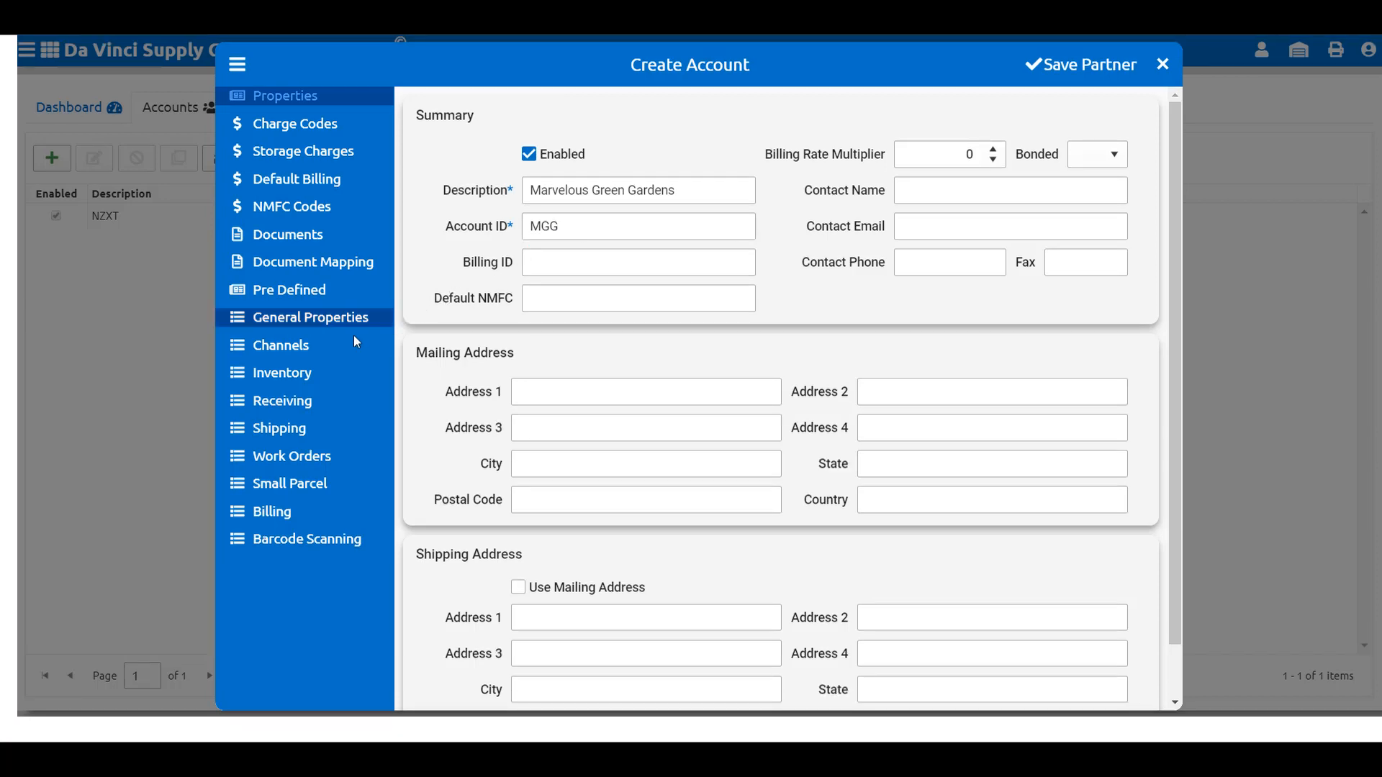
Step: Open the new account's Inventory settings down to the Lot Codes and Aliases sections
click(321, 379)
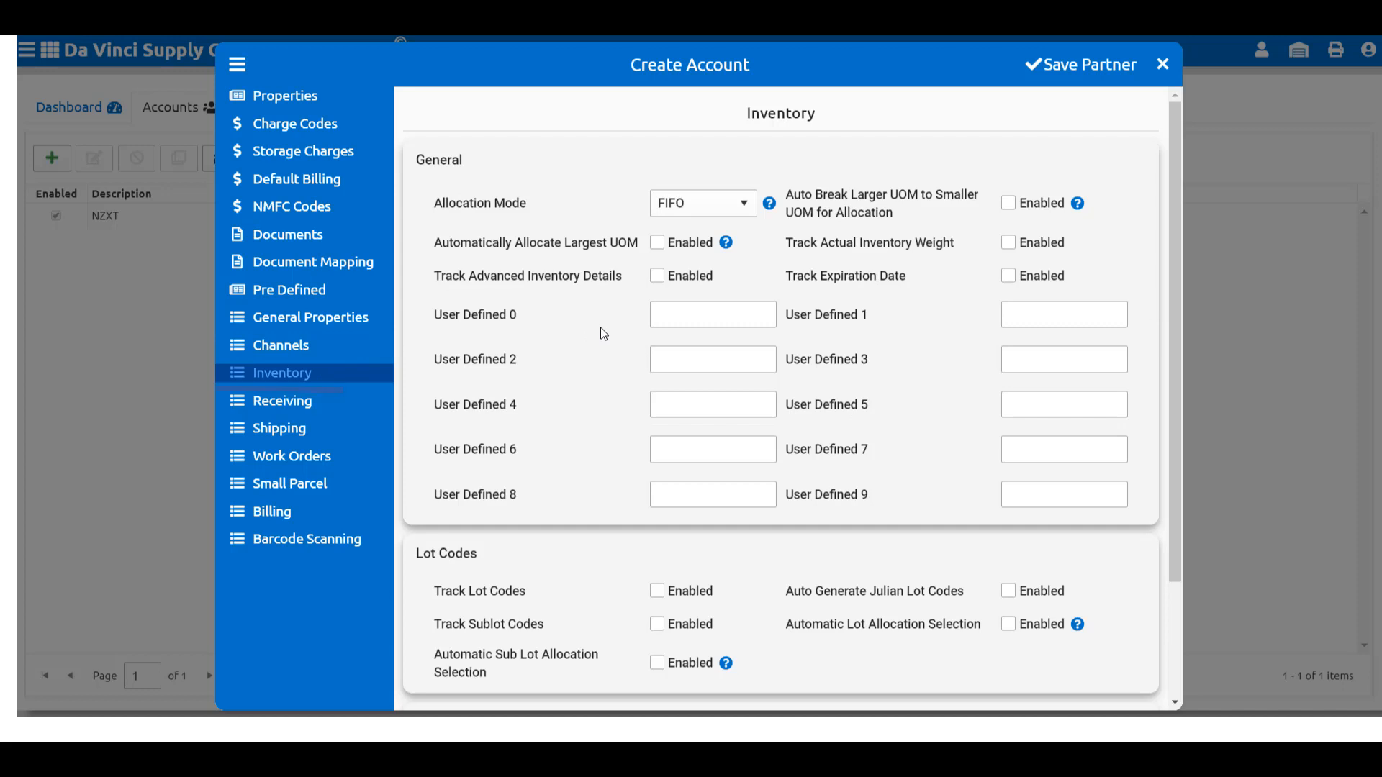
scroll(601, 338, down, 3)
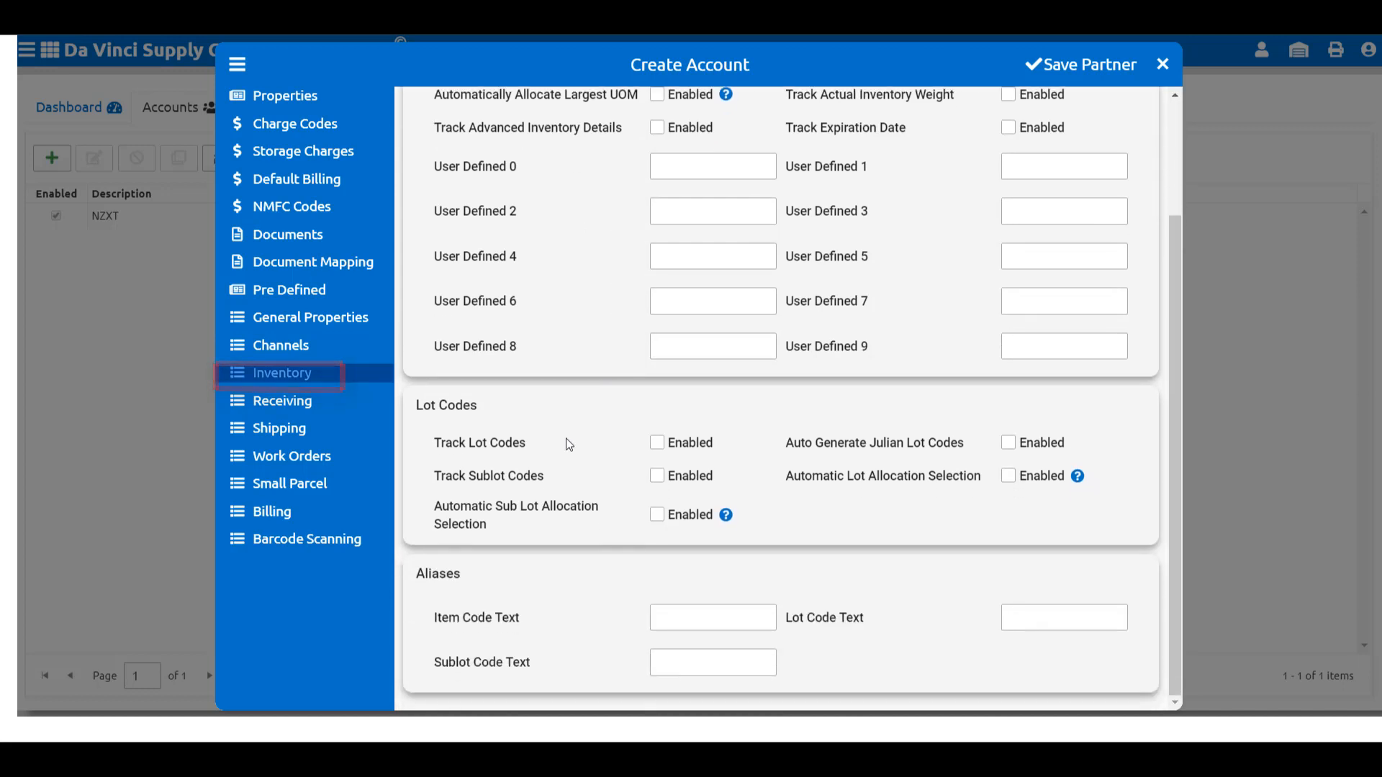
click(656, 444)
click(656, 444)
click(657, 476)
click(657, 476)
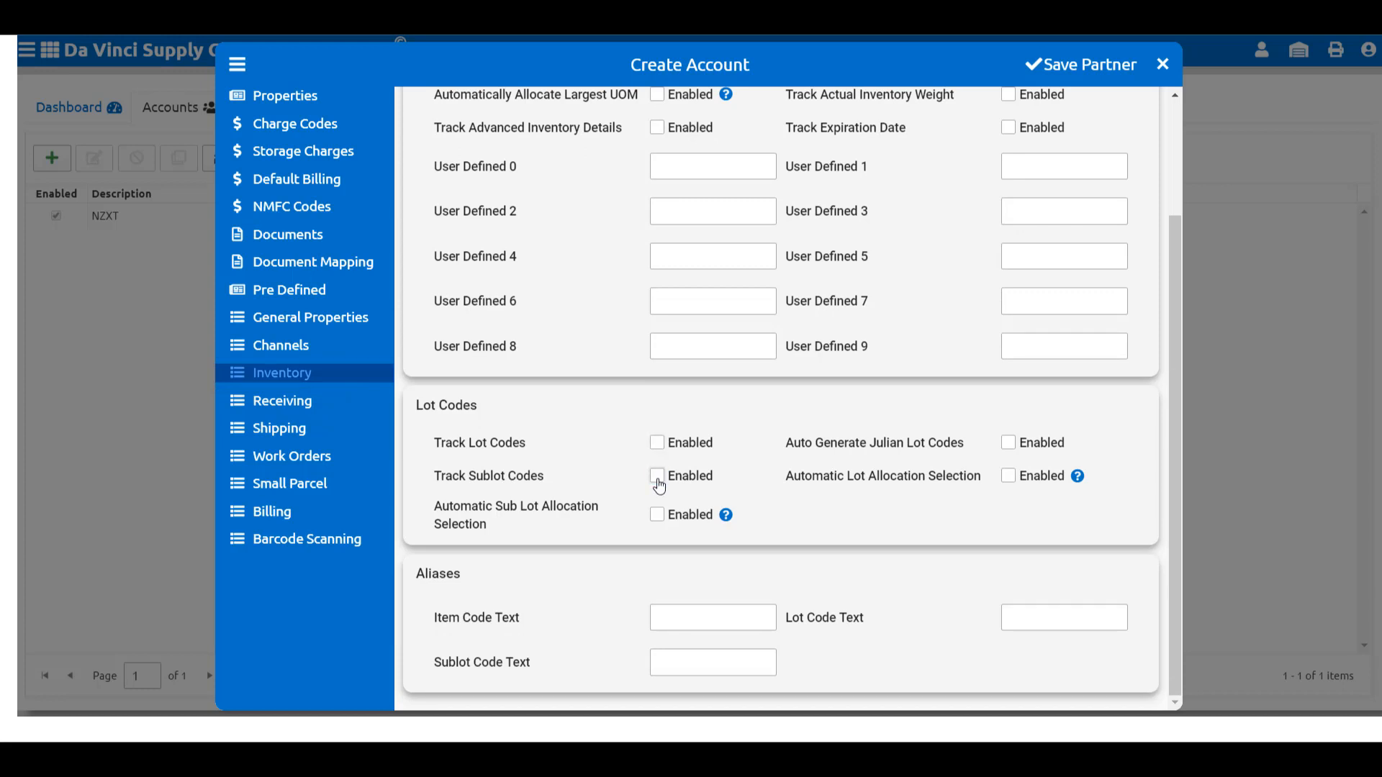
Step: Set the inventory aliases to Style for the item code, Color for the lot code and Size for the sublot code
click(652, 625)
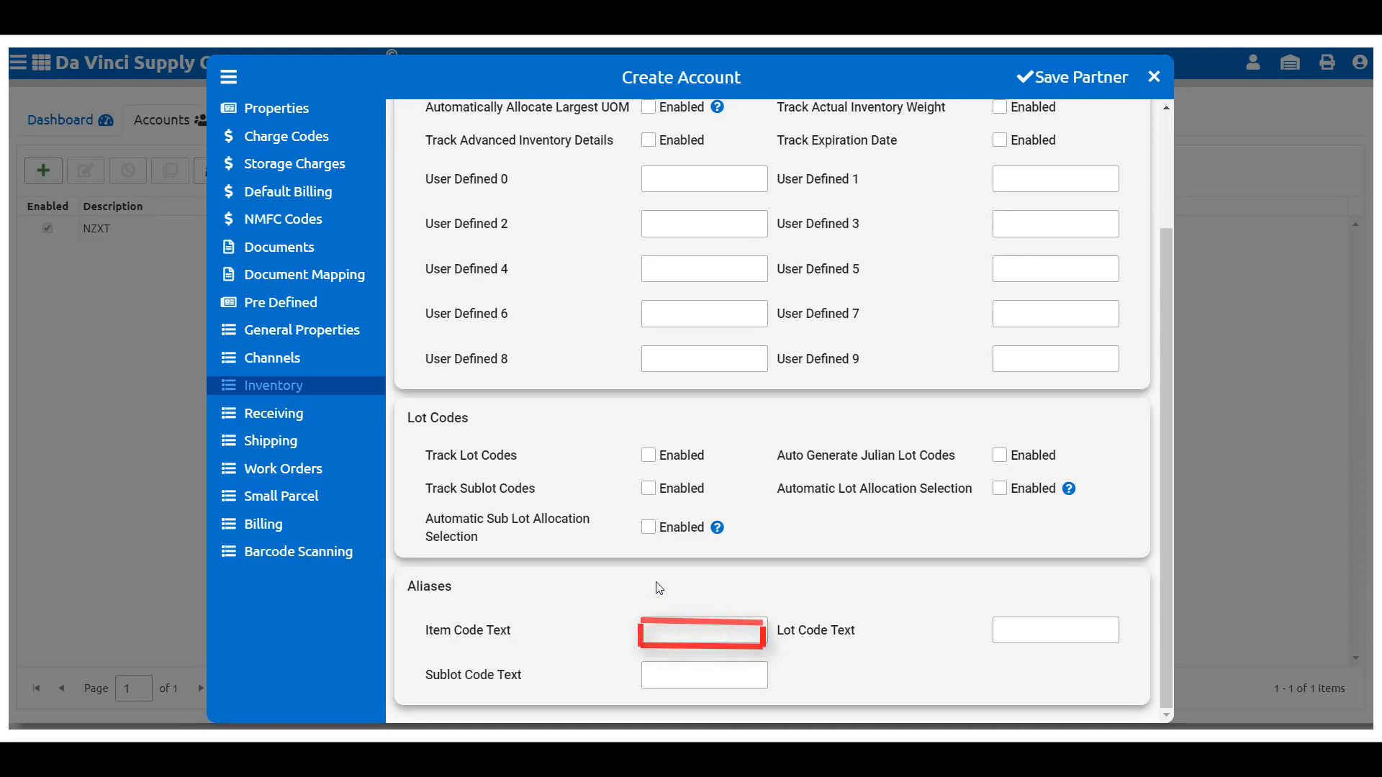
text(S)
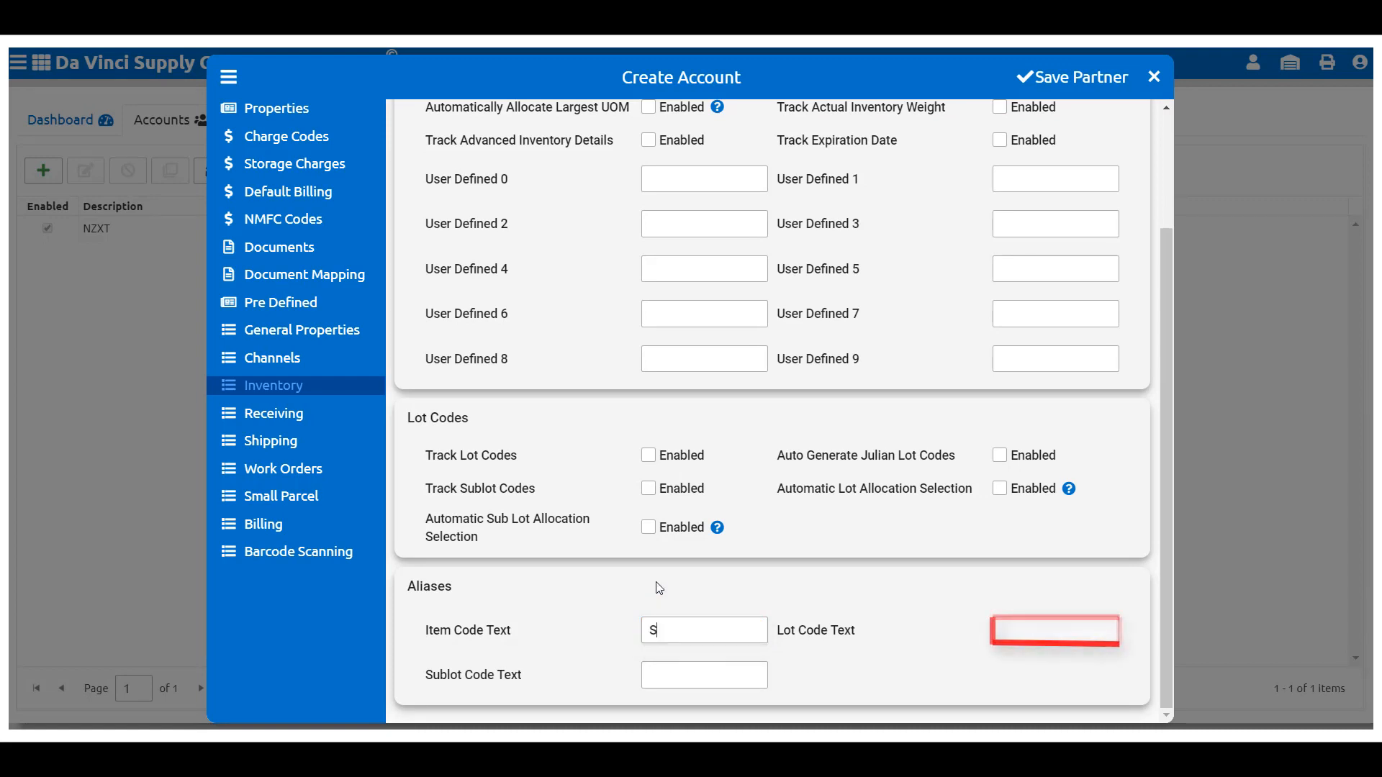
text(tyle)
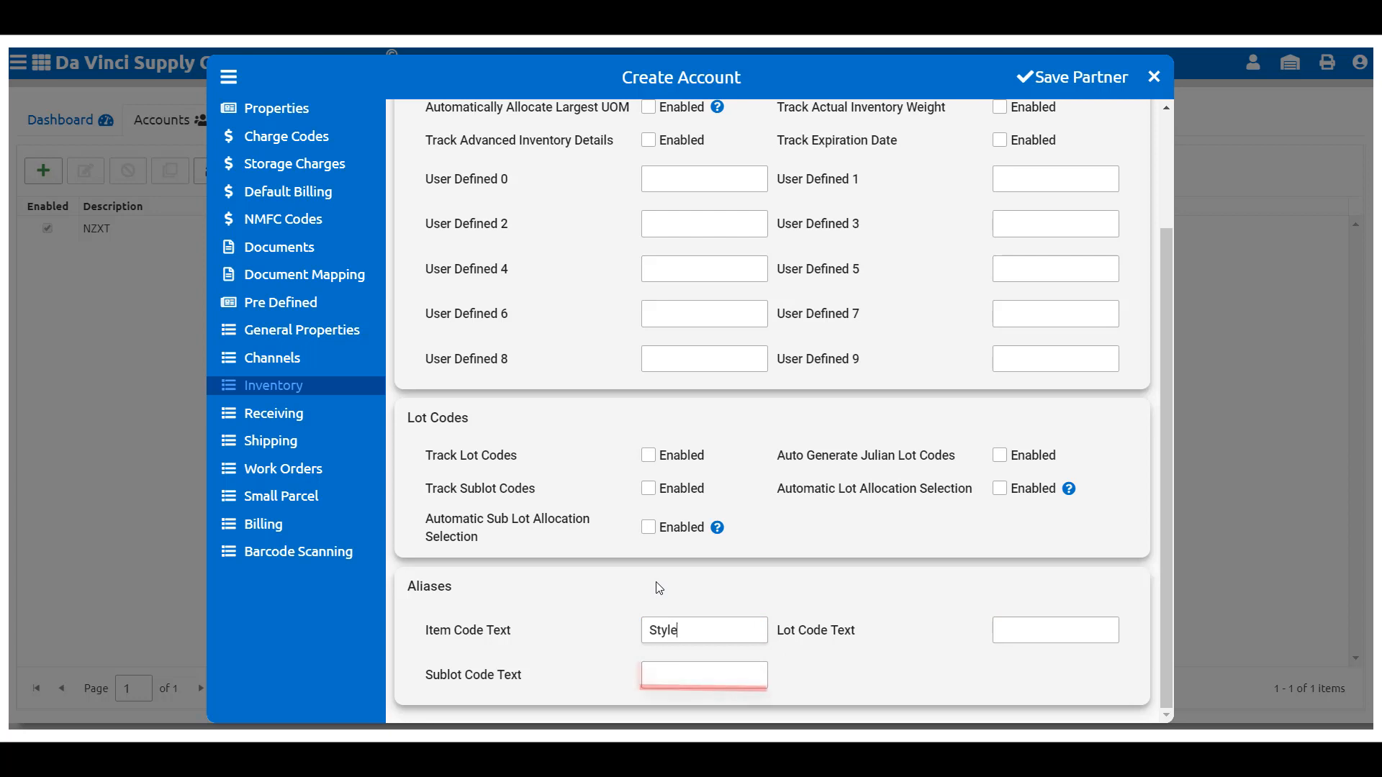
click(1050, 626)
text(Color)
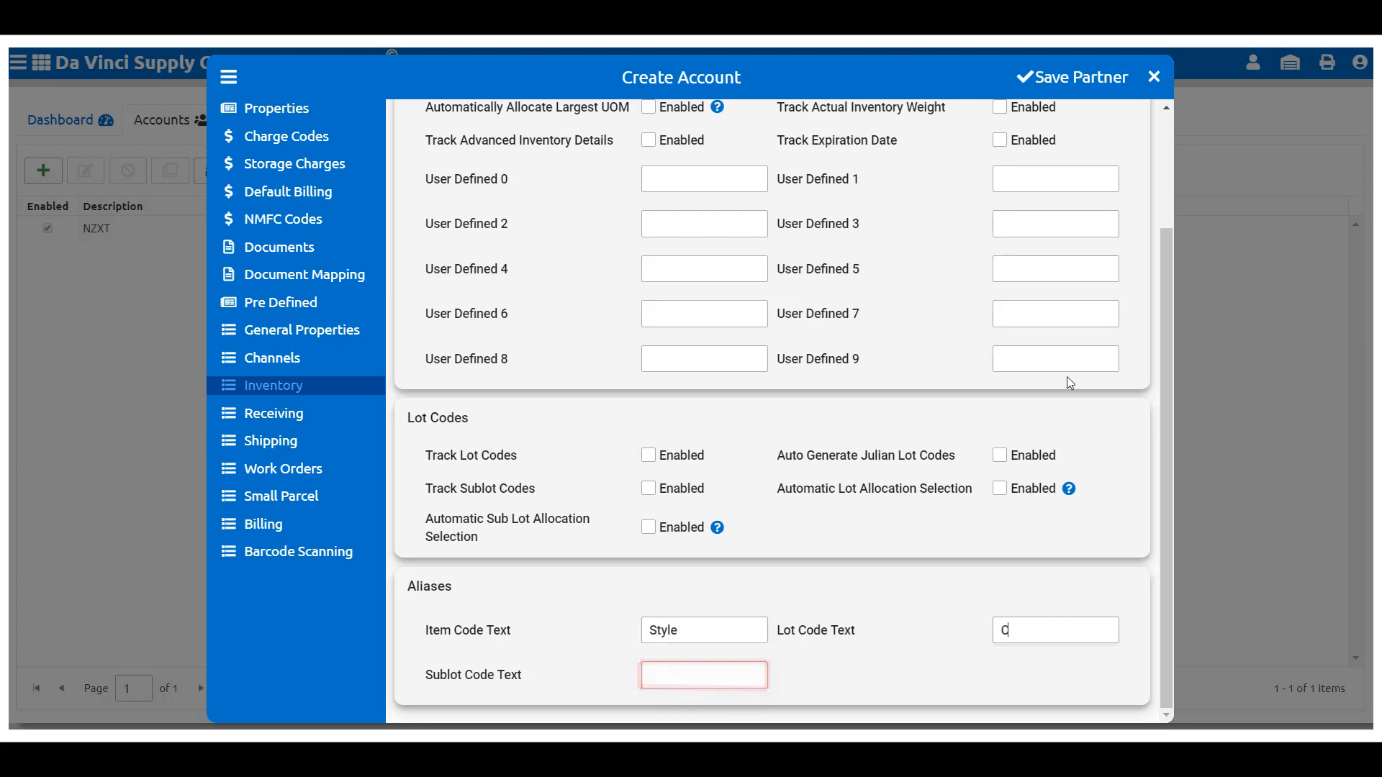
click(767, 675)
text(Size)
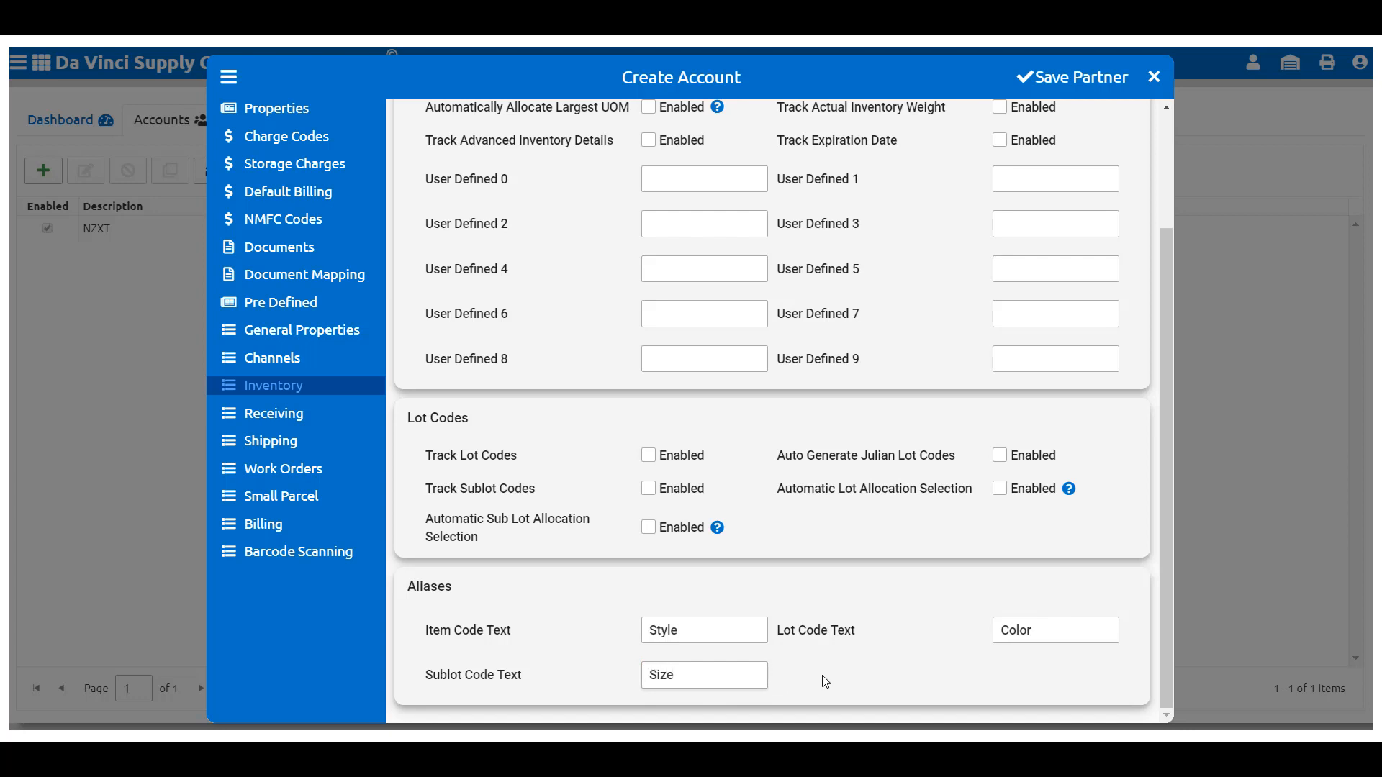
click(281, 427)
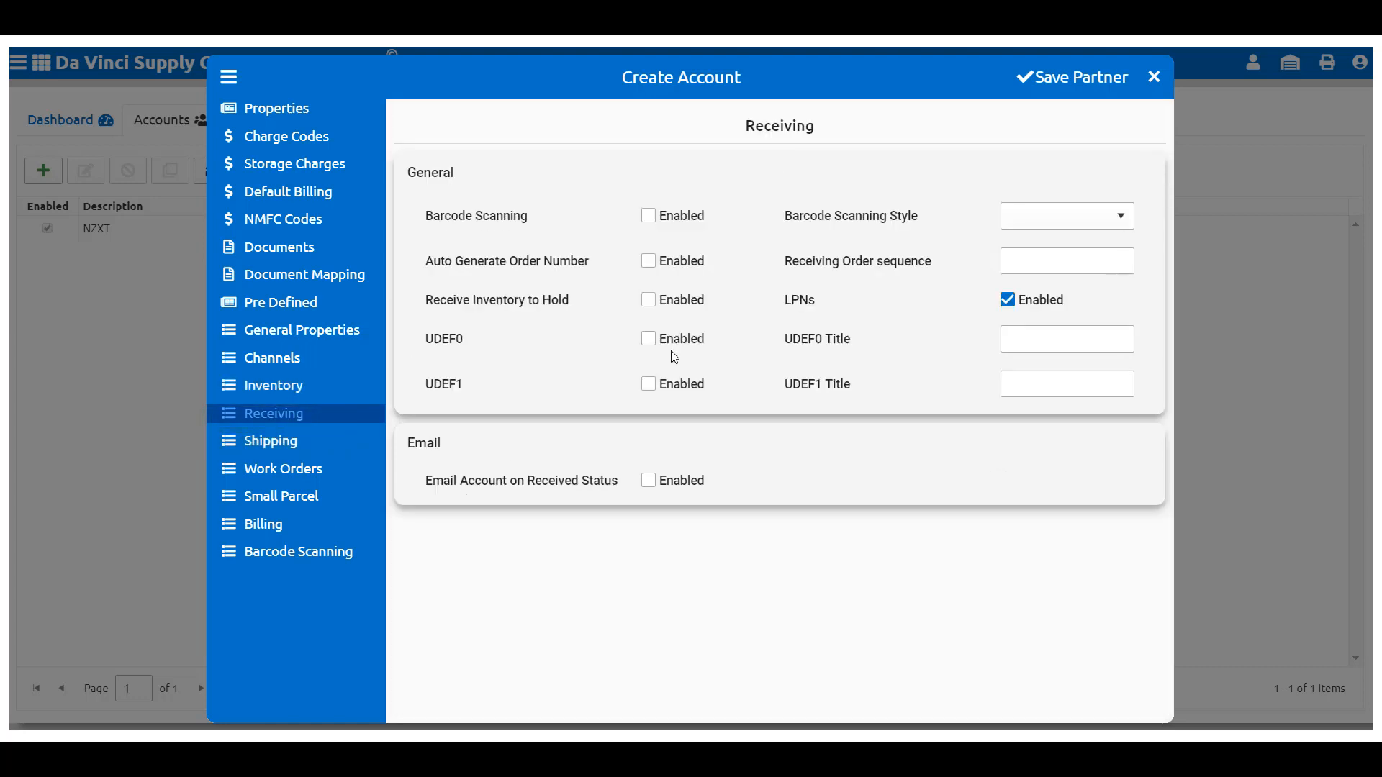
click(1008, 302)
click(1009, 302)
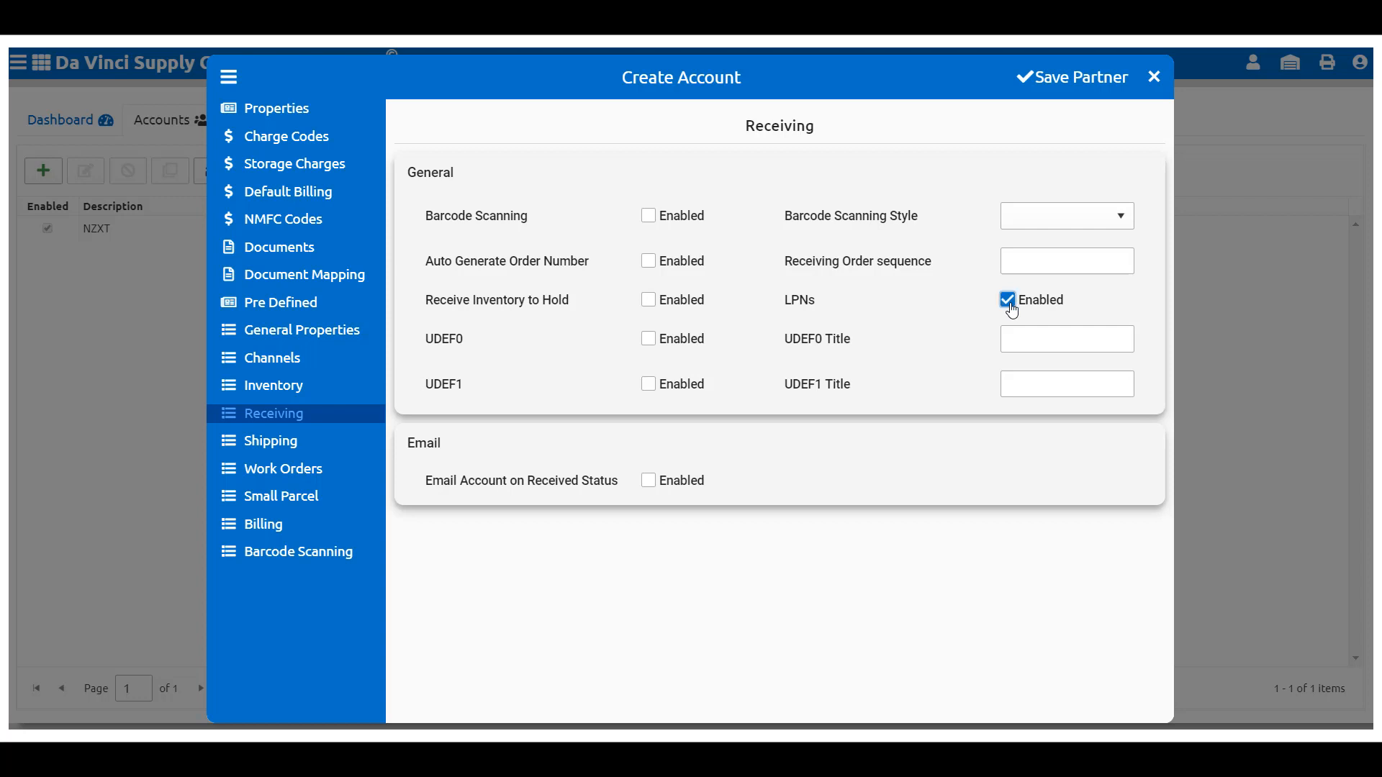
click(963, 316)
Step: Return to the account's general properties and save the new Marvelous Green Gardens account
click(344, 109)
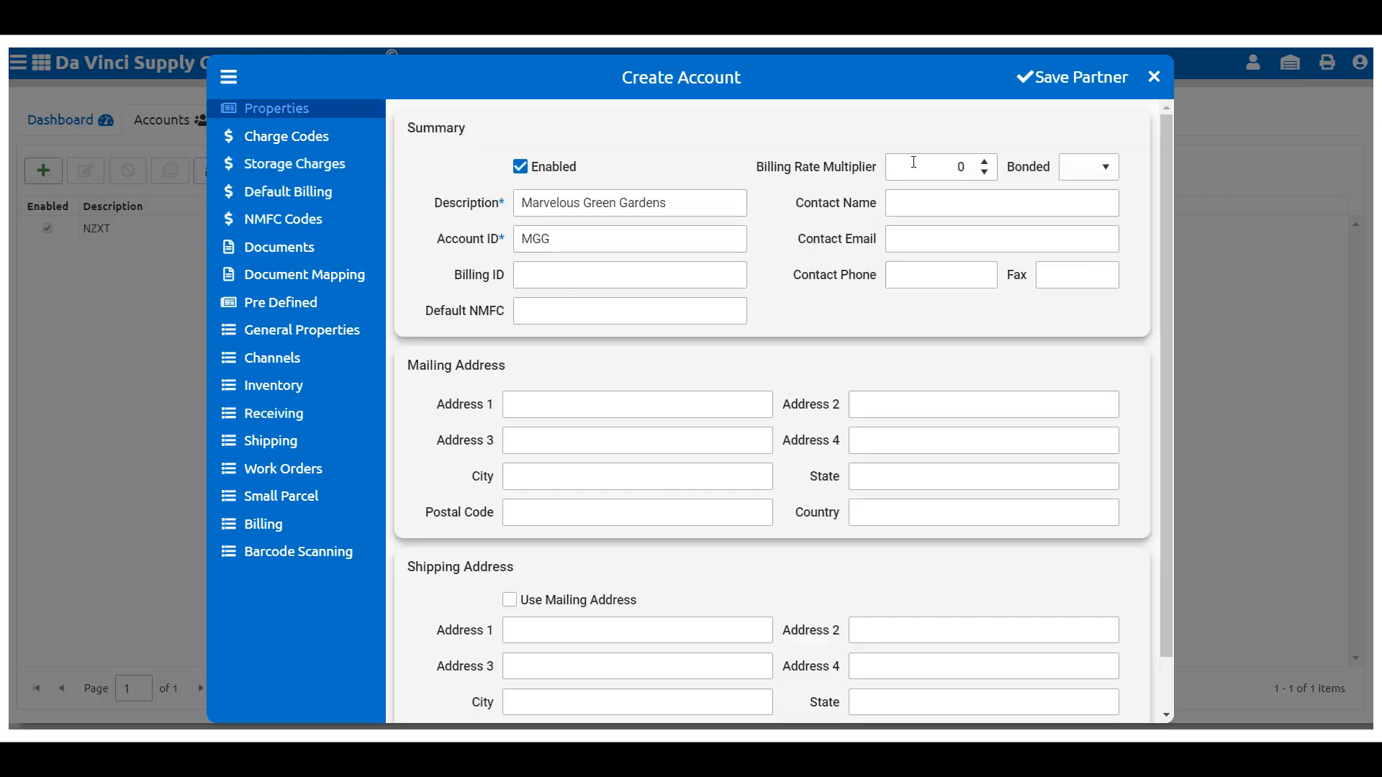
click(1072, 82)
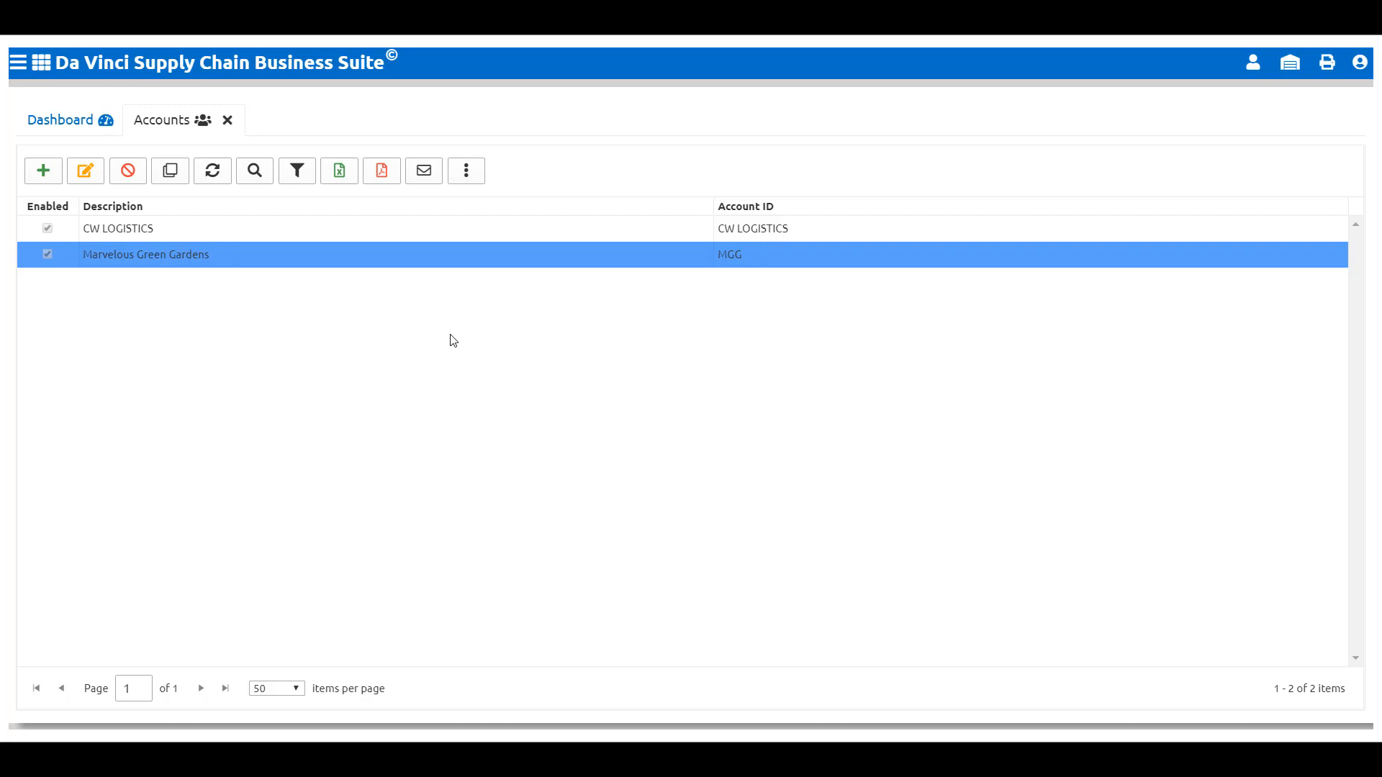
Step: Reopen the Marvelous Green Gardens account, upload packinglist4.jrxml as its Packing List document, and close the account
double_click(456, 265)
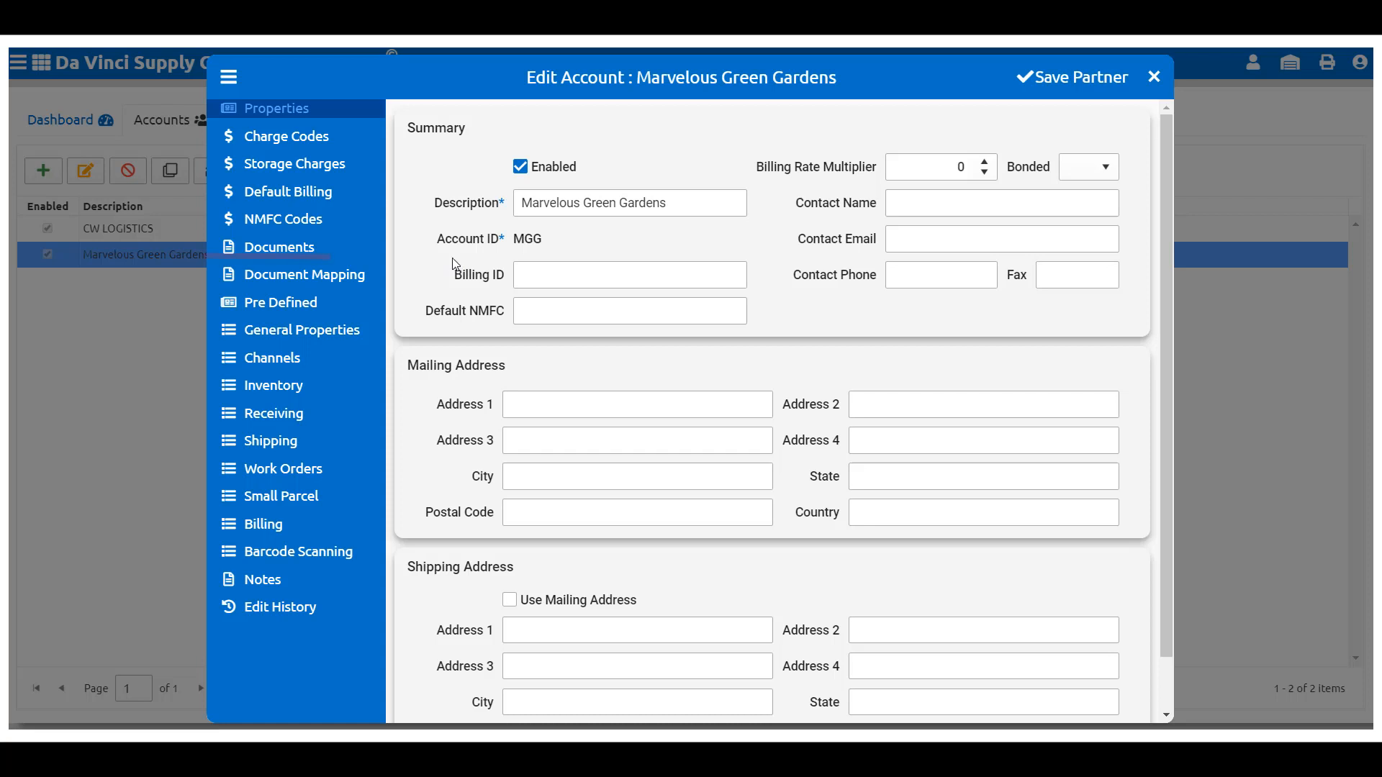
click(330, 248)
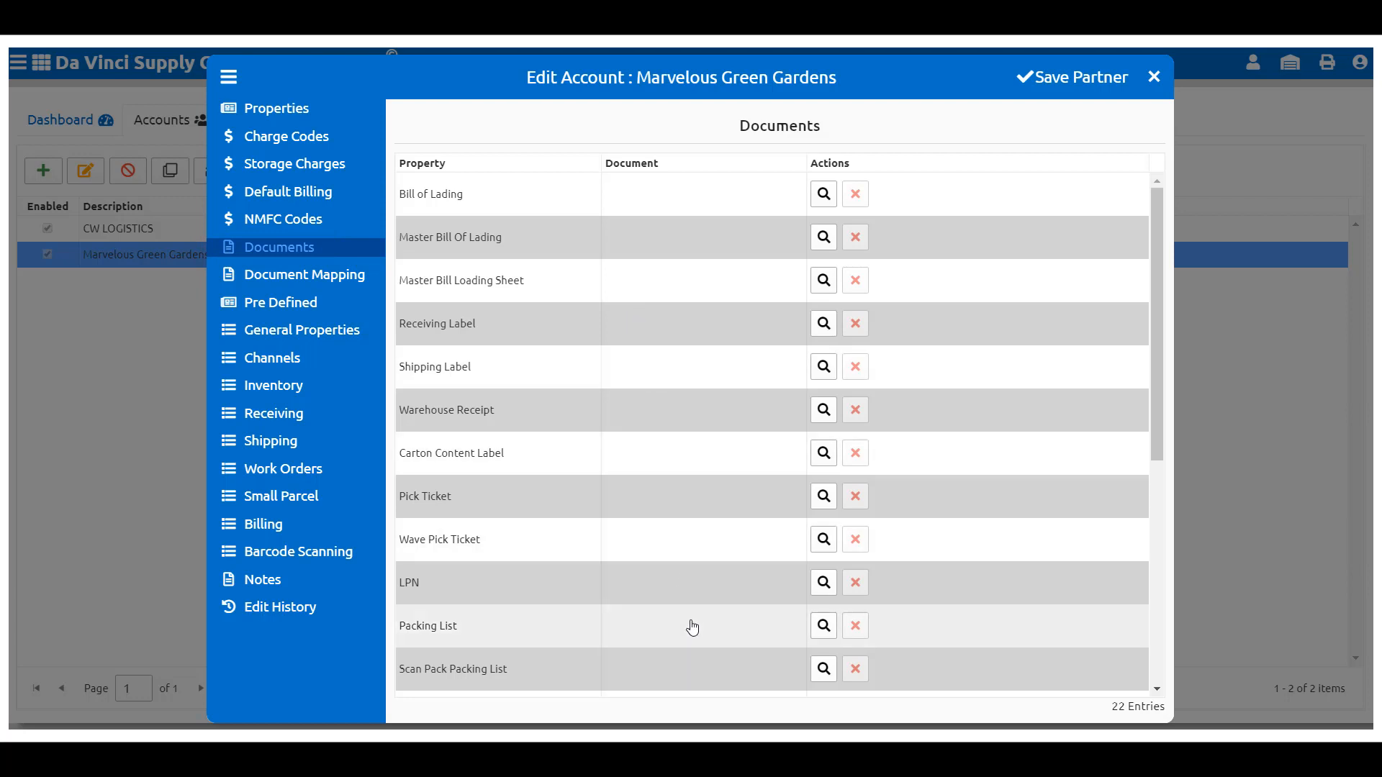
click(823, 629)
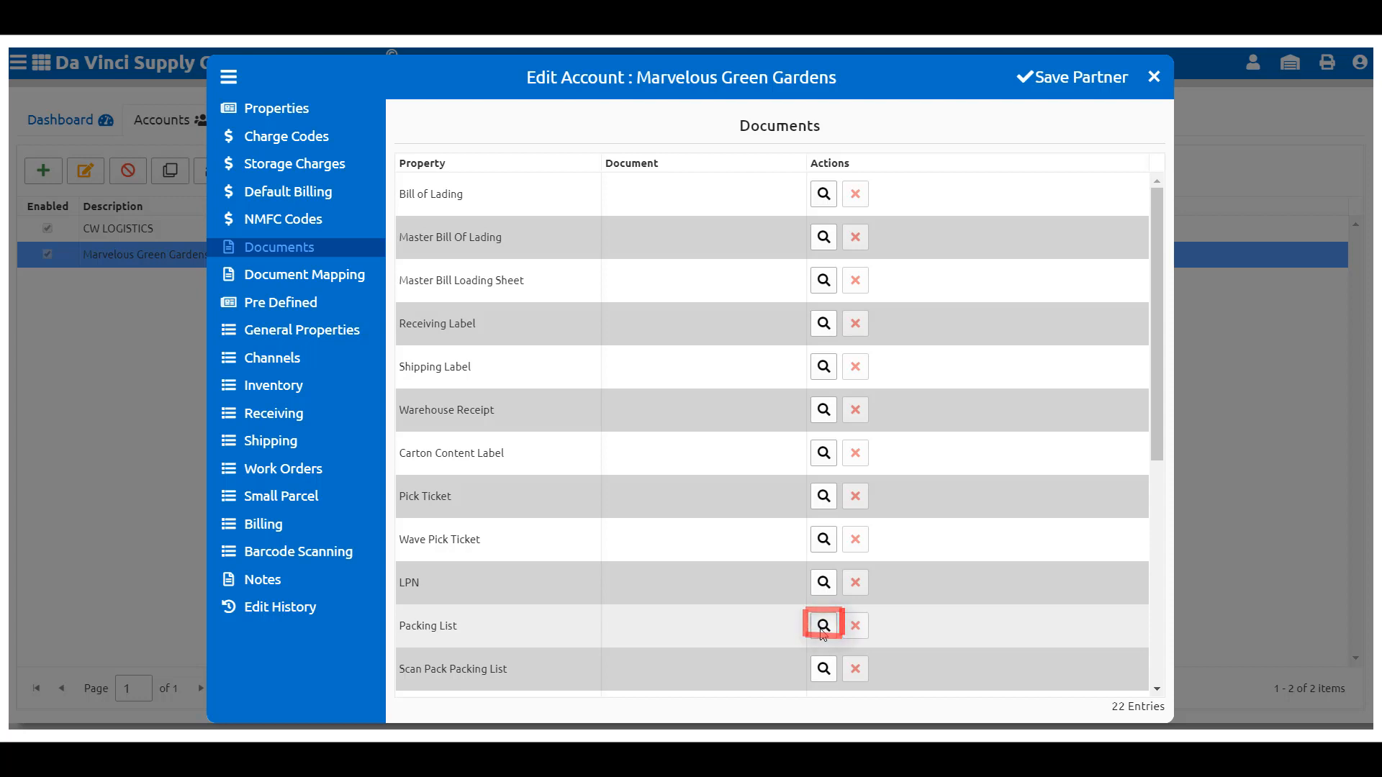
click(253, 110)
click(544, 382)
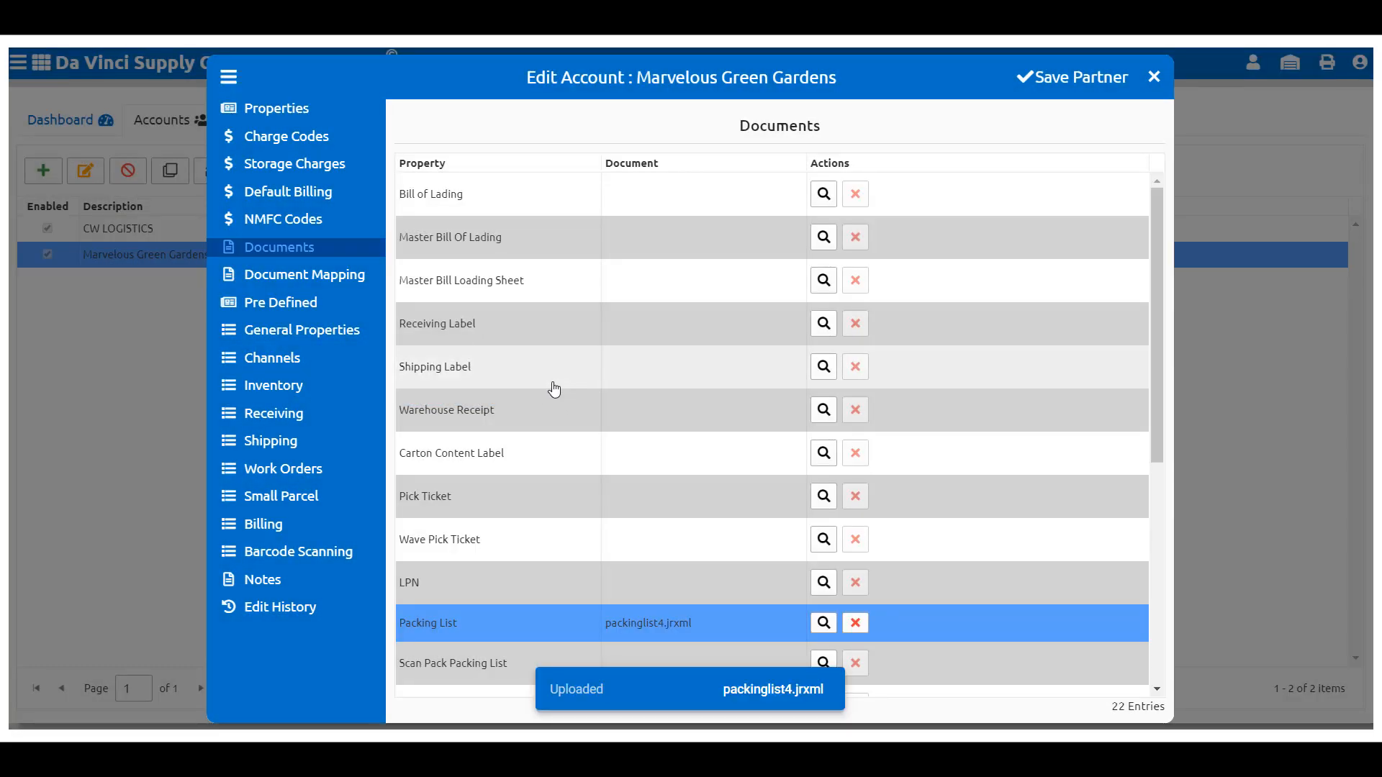
key(Escape)
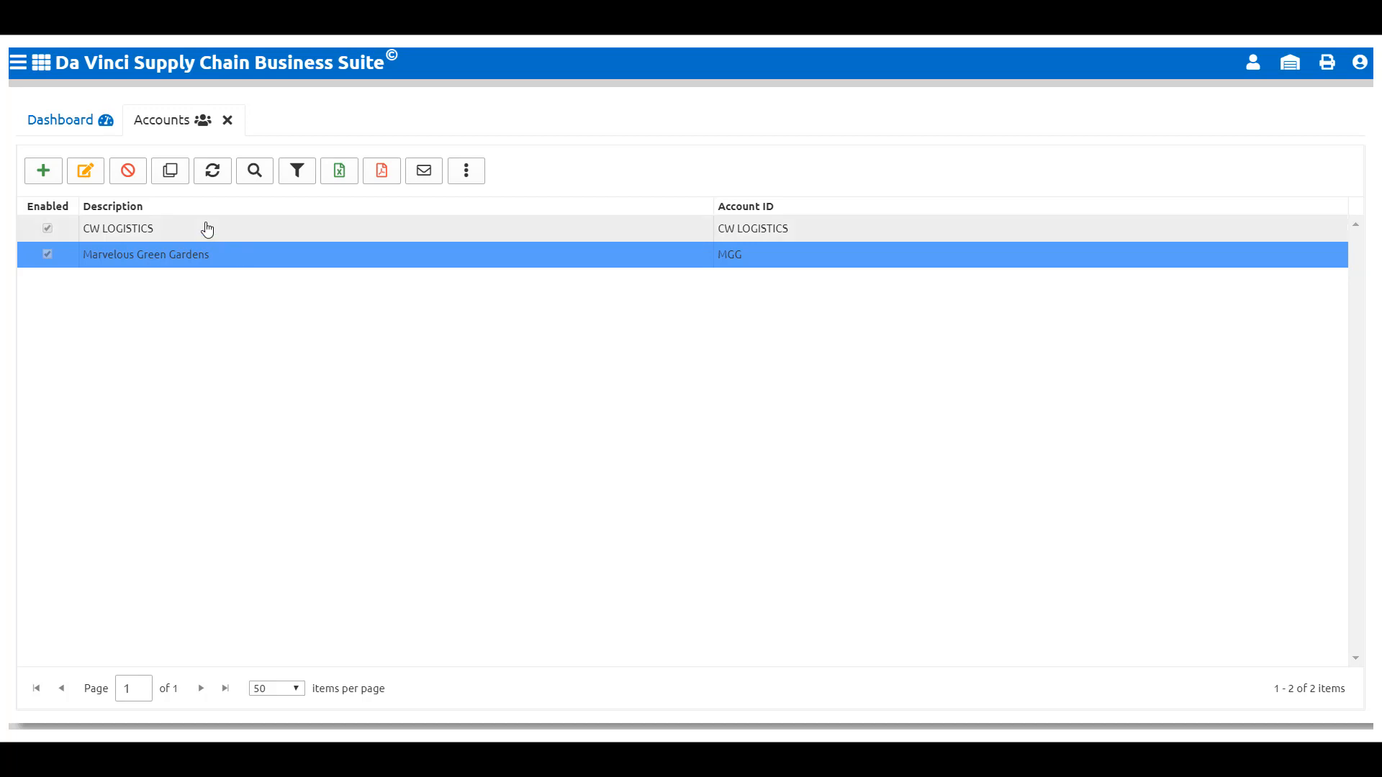
Step: Copy the Marvelous Green Gardens account, giving the copy the description Jims Garden Center and the Account ID JGC
click(169, 173)
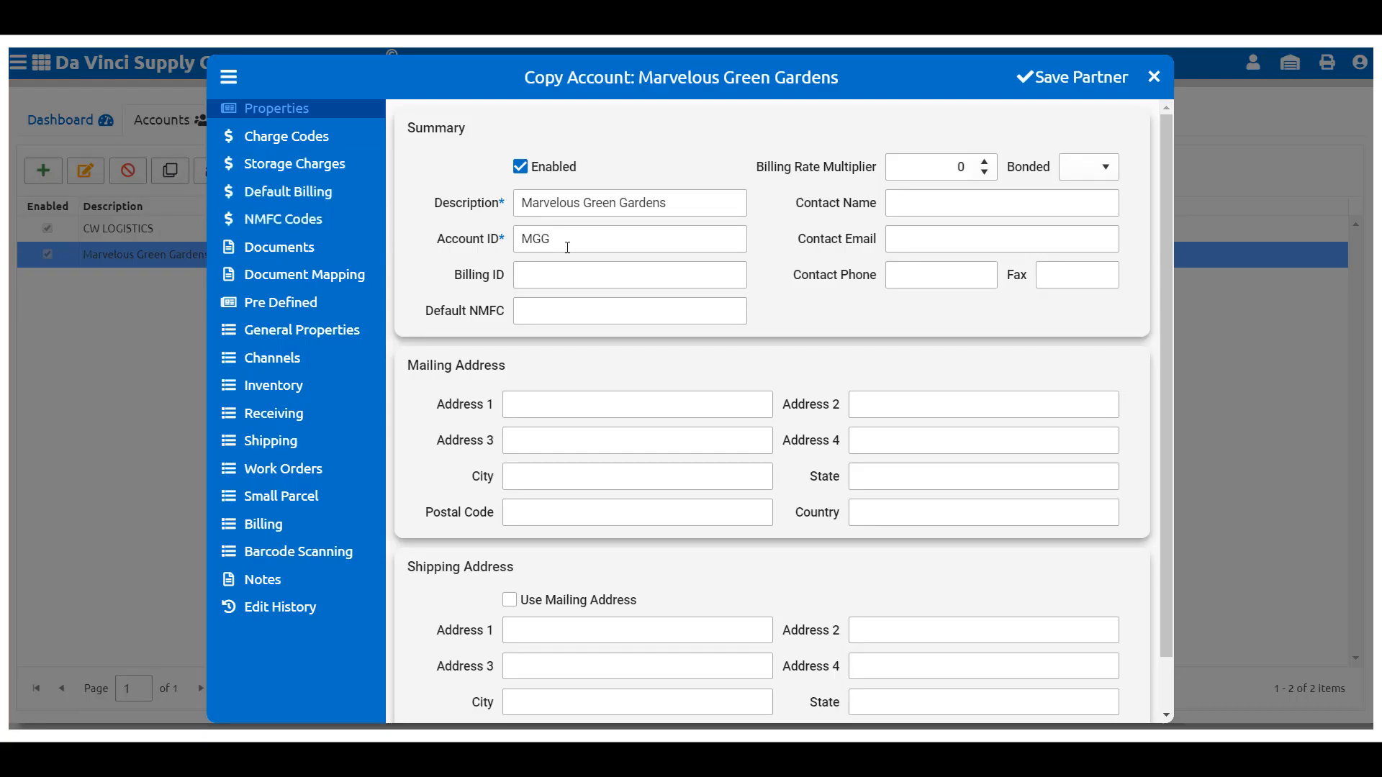
drag(680, 202, 444, 204)
text(Ji)
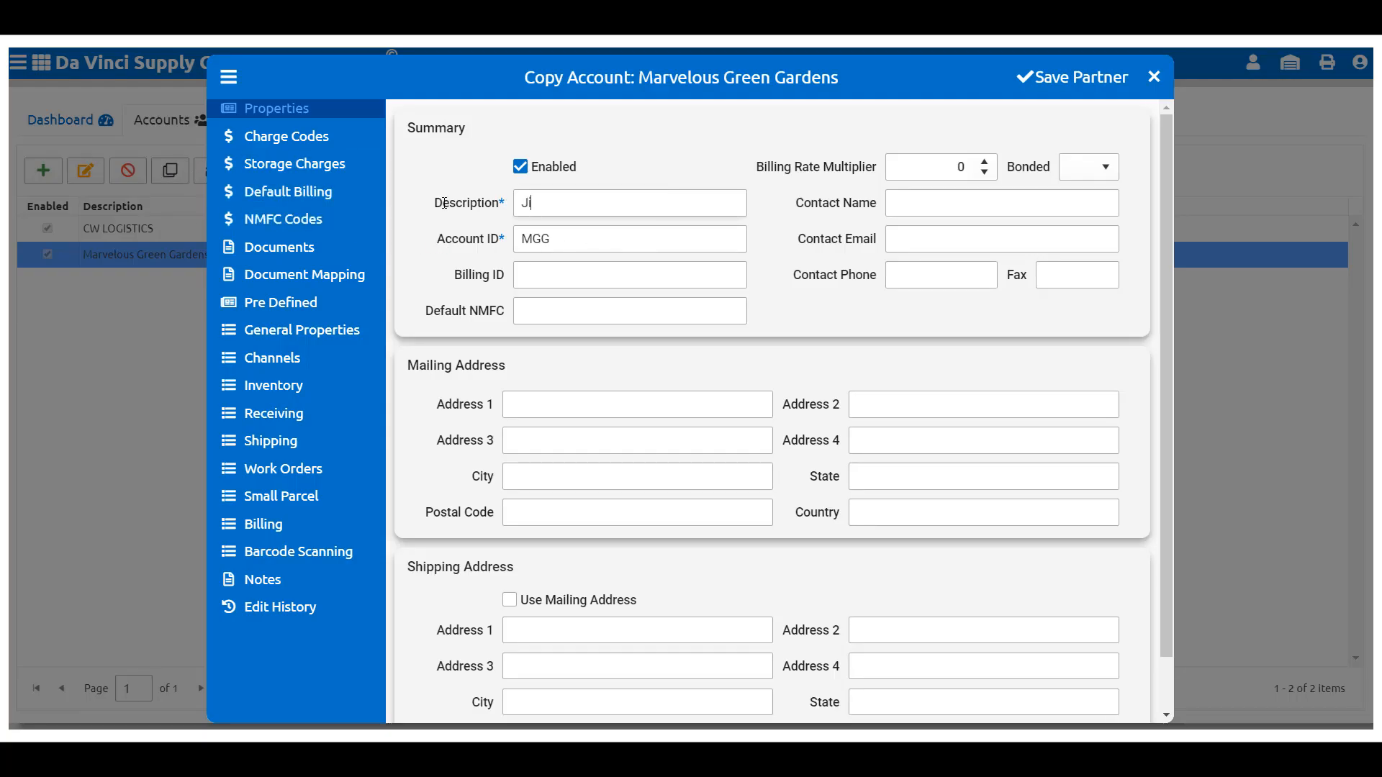
text(ms Garden Center)
key(Tab)
text(JGC)
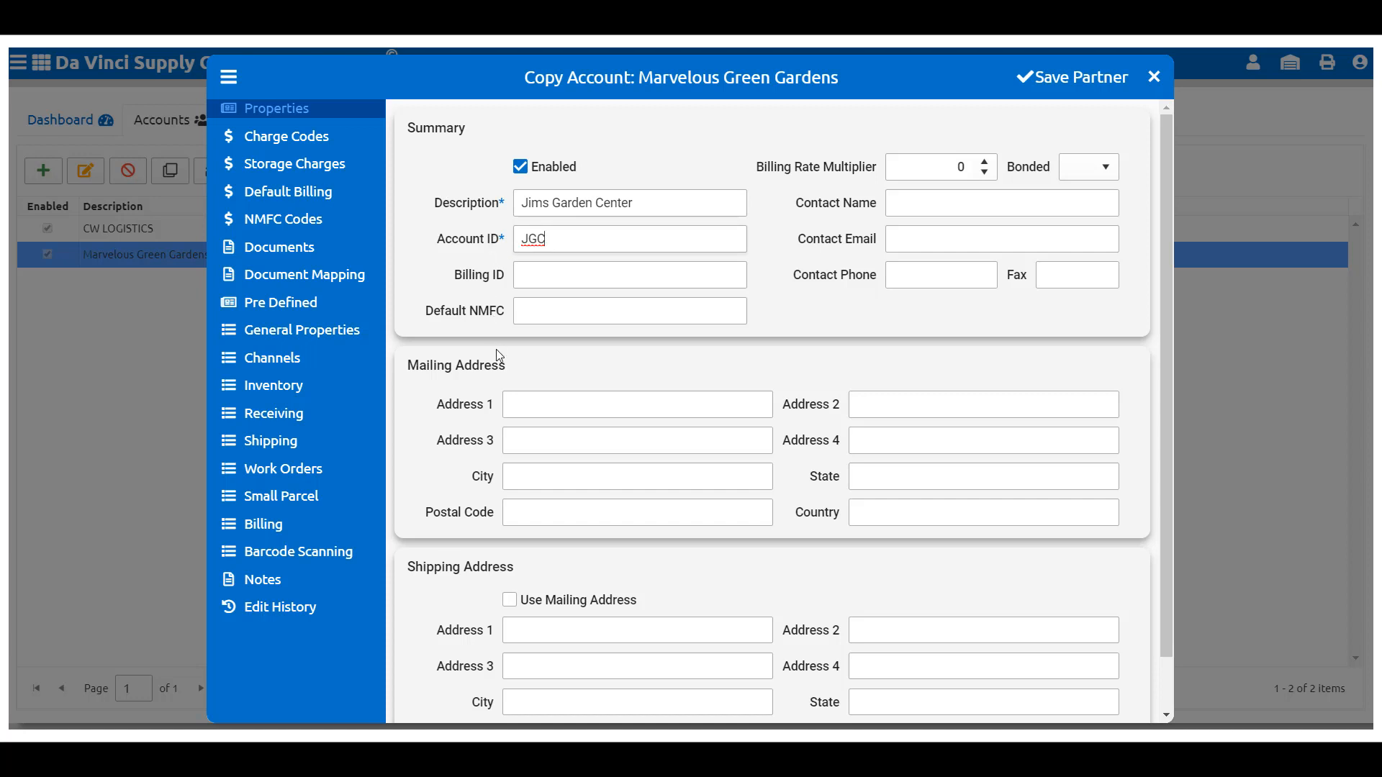
Step: Review the copied account's Inventory and Receiving settings, and save the Jims Garden Center account
scroll(497, 358, down, 1)
click(348, 385)
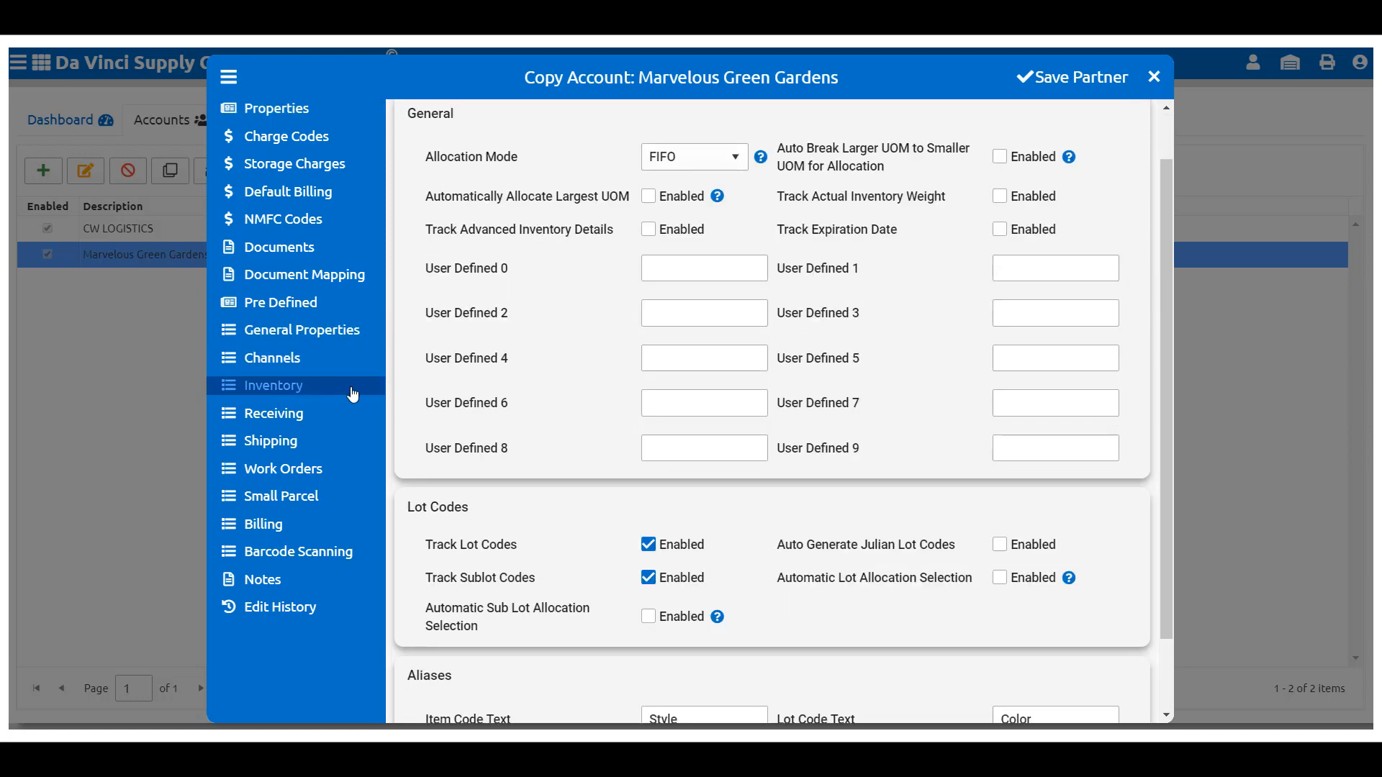
scroll(633, 508, down, 2)
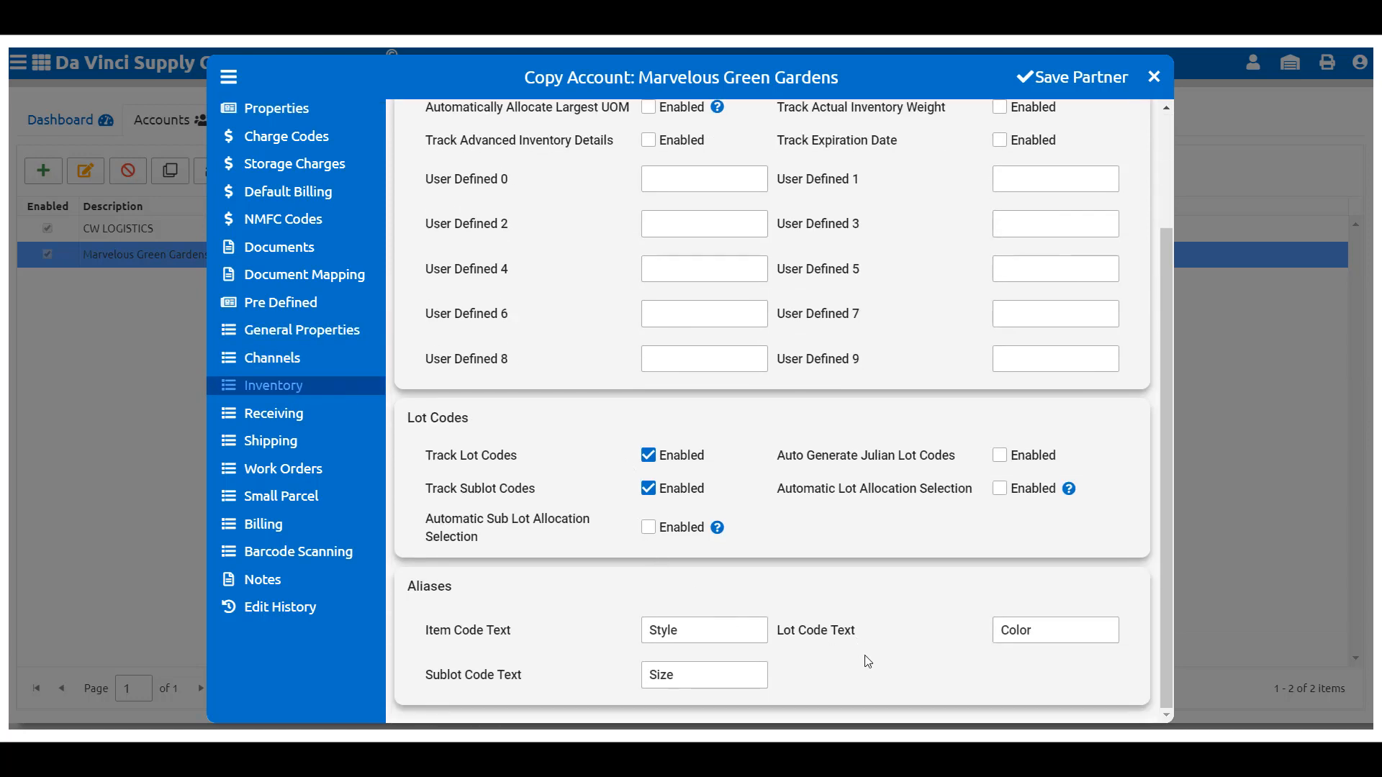
click(333, 413)
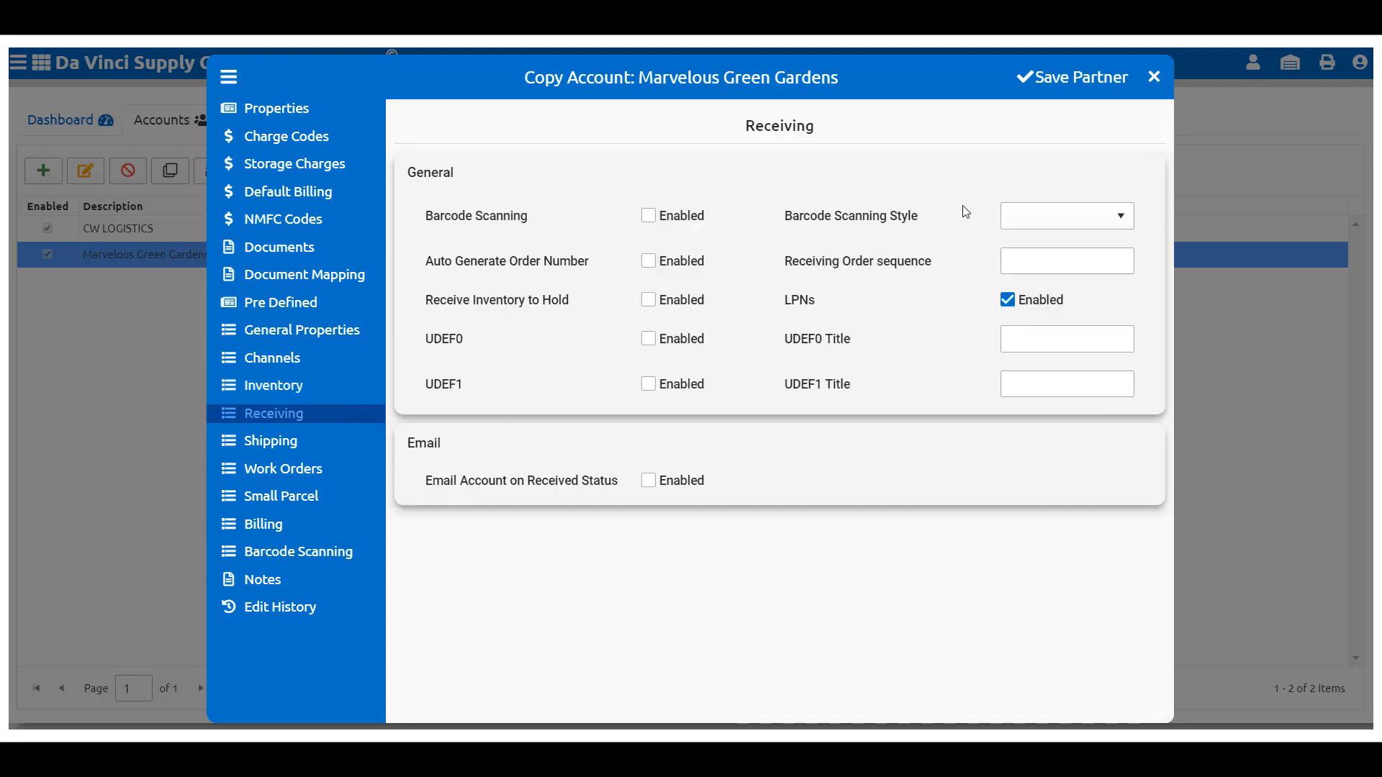
click(1043, 85)
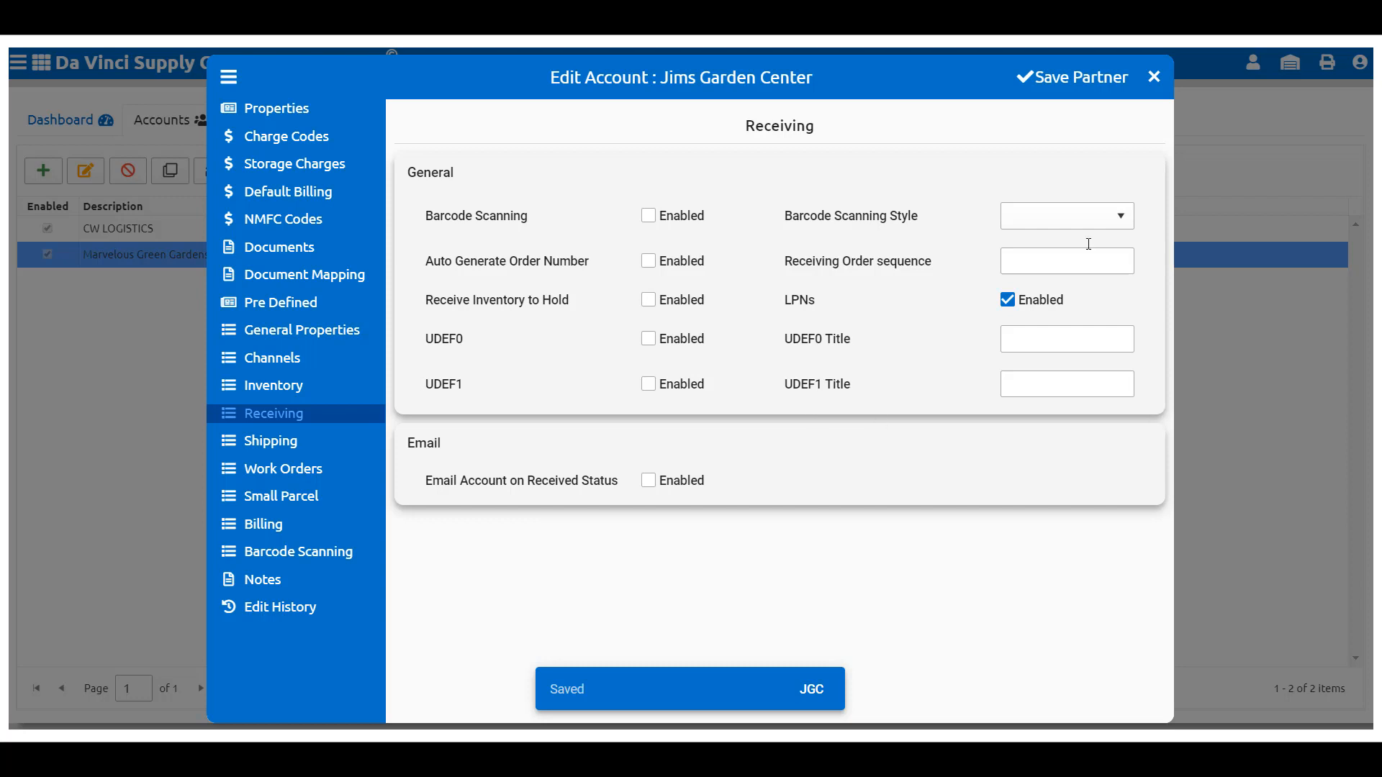